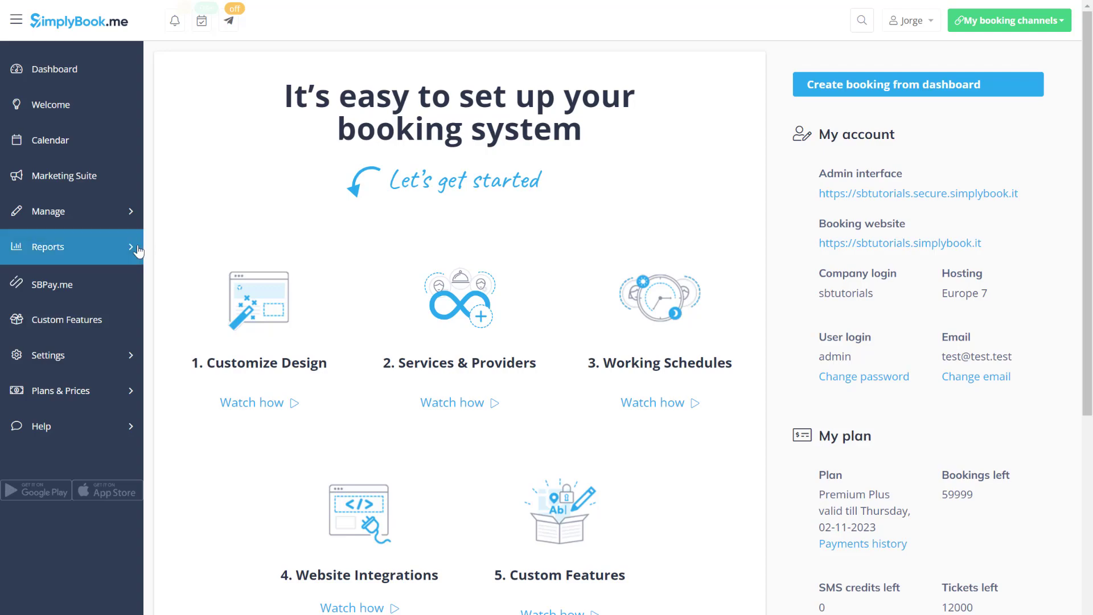
# Step: Expand the Reports menu in the left sidebar to list the report types
pyautogui.click(137, 246)
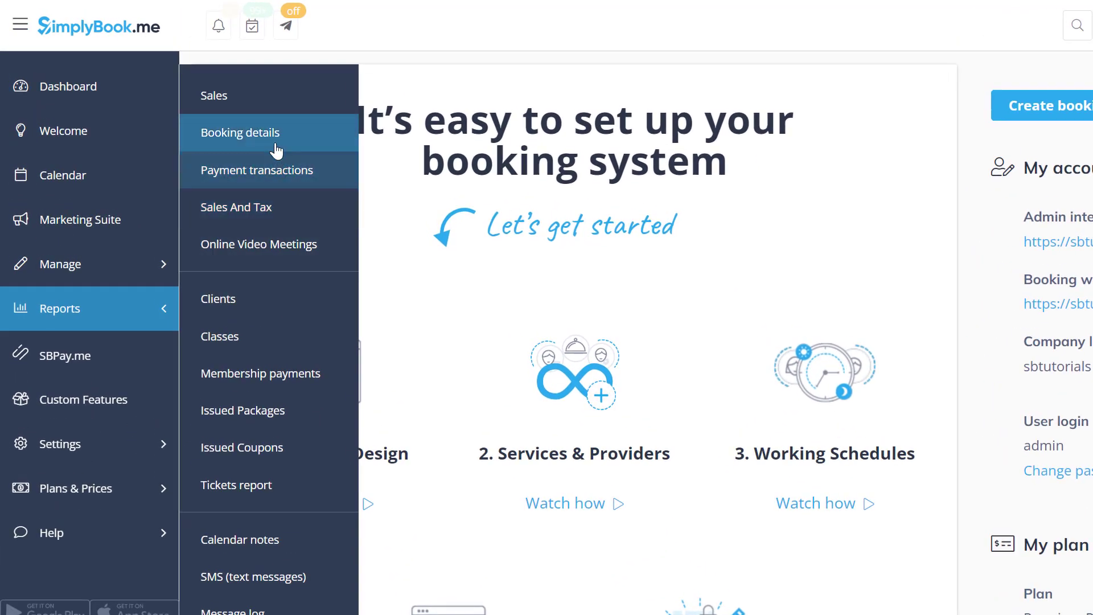
# Step: Open the Booking details report, sort it by Client, and expand the first booking
pyautogui.click(276, 148)
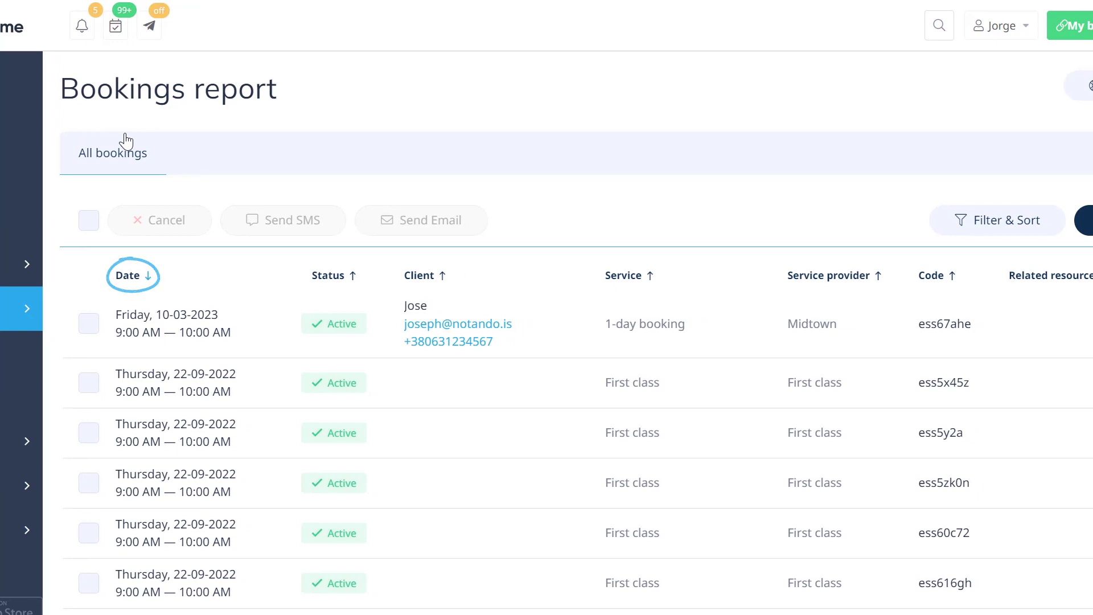
pyautogui.click(407, 276)
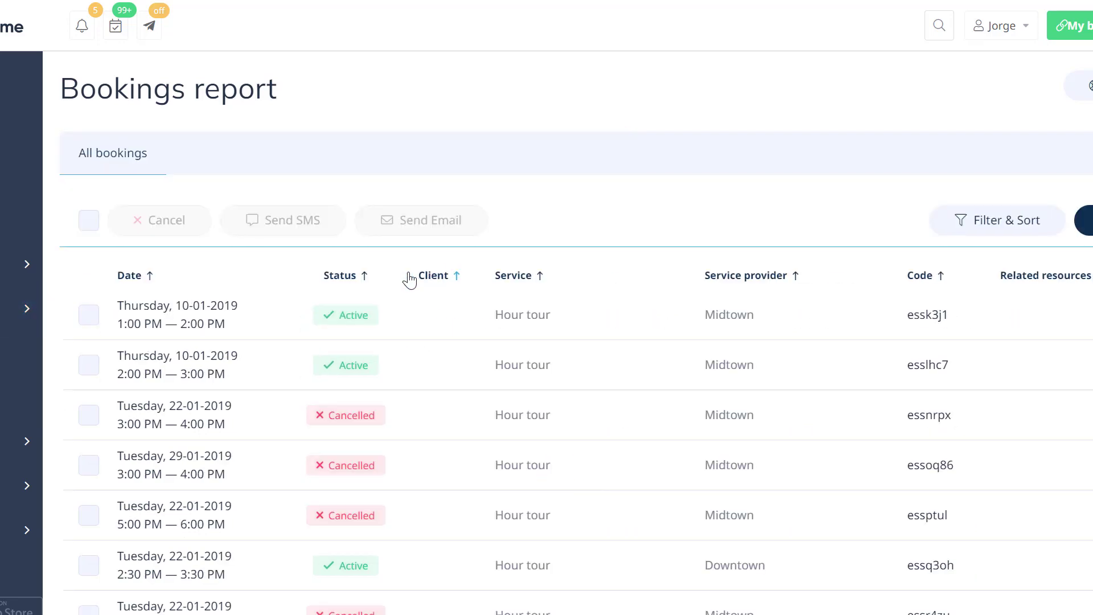
pyautogui.click(427, 319)
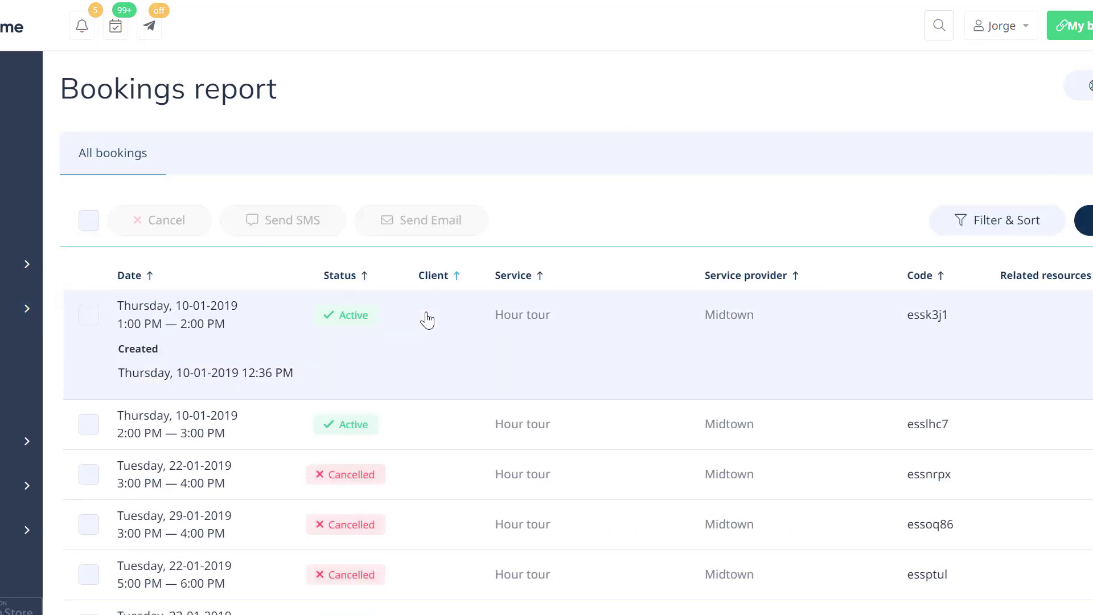
pyautogui.scroll(-3, 427, 319)
pyautogui.scroll(-7, 427, 316)
pyautogui.scroll(-2, 427, 312)
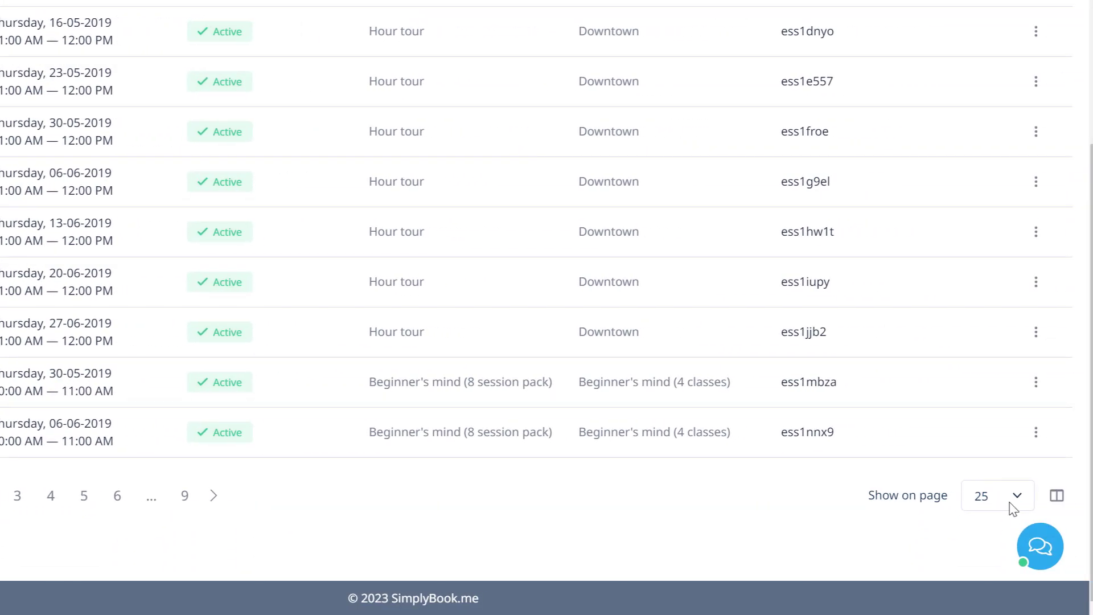
# Step: Hide the Related resources, Code and Status columns in the bookings table
pyautogui.click(1014, 508)
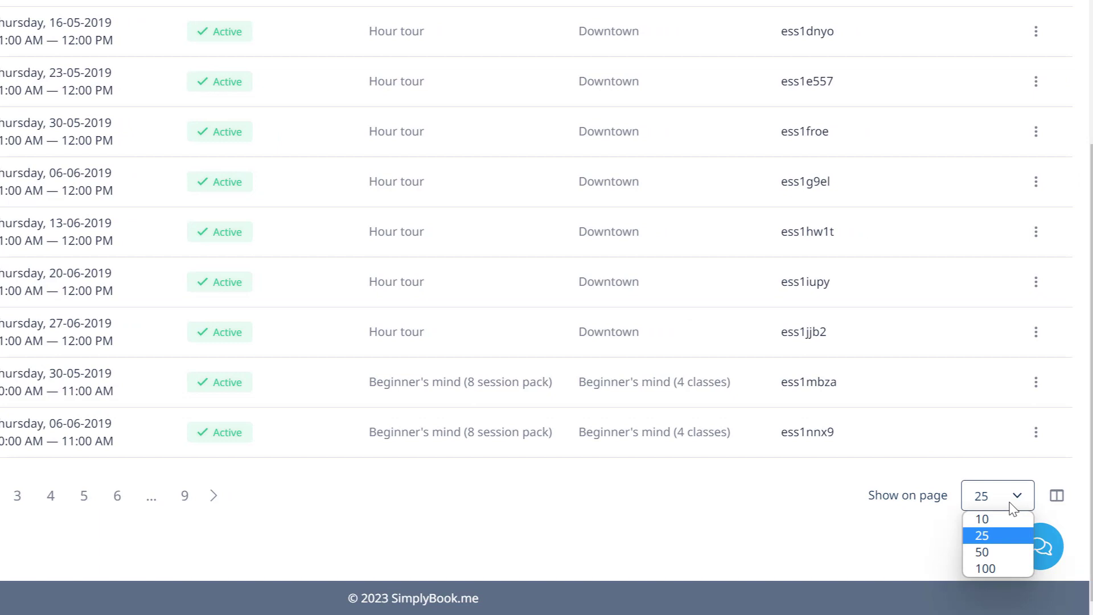
pyautogui.click(1056, 500)
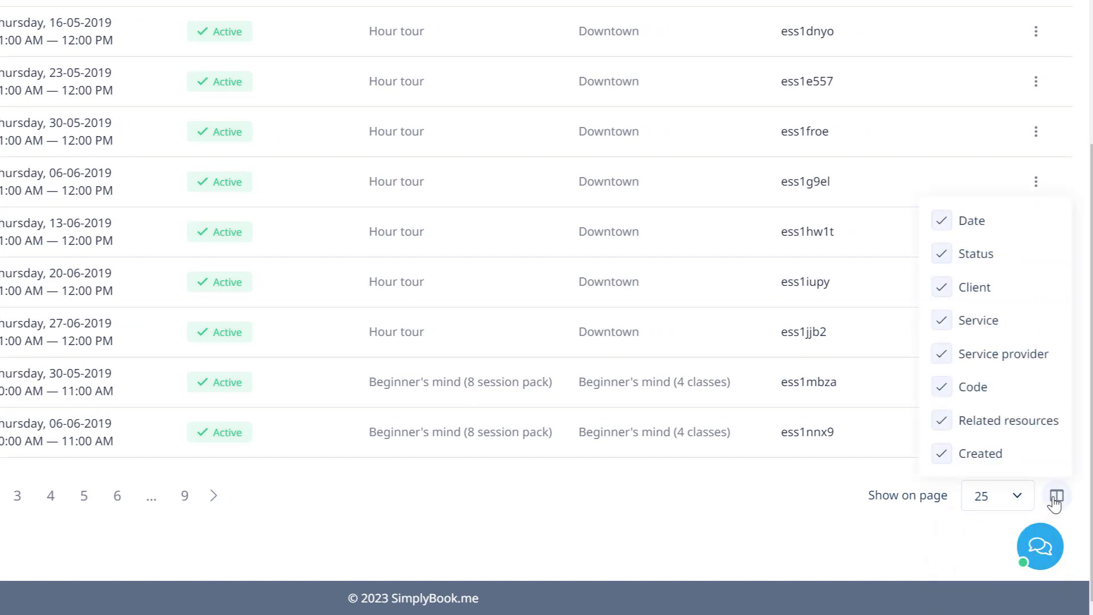
pyautogui.click(942, 420)
pyautogui.click(942, 389)
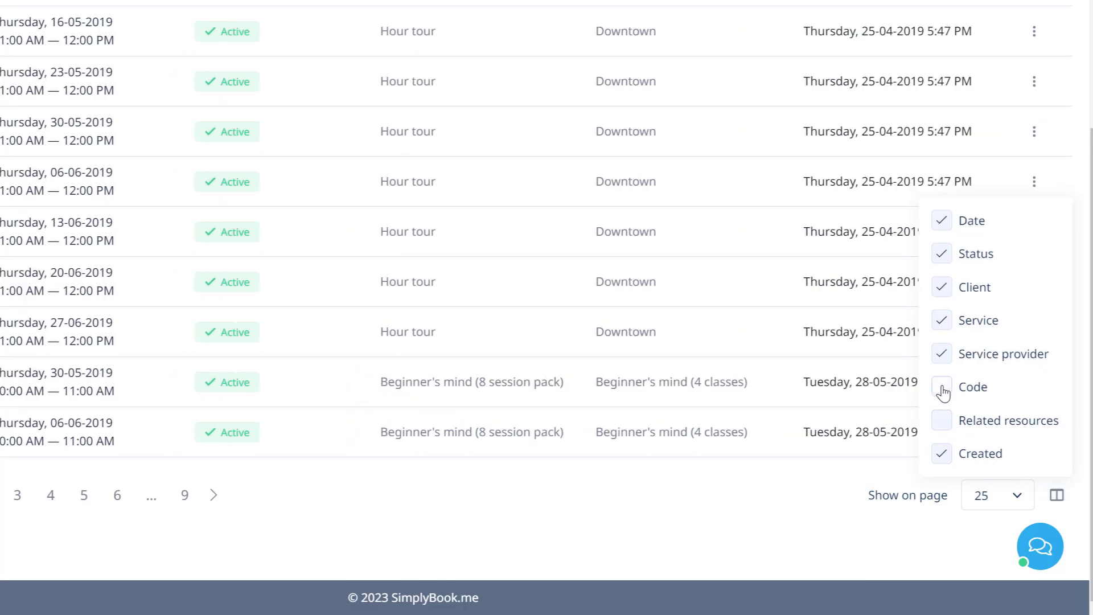
pyautogui.click(942, 256)
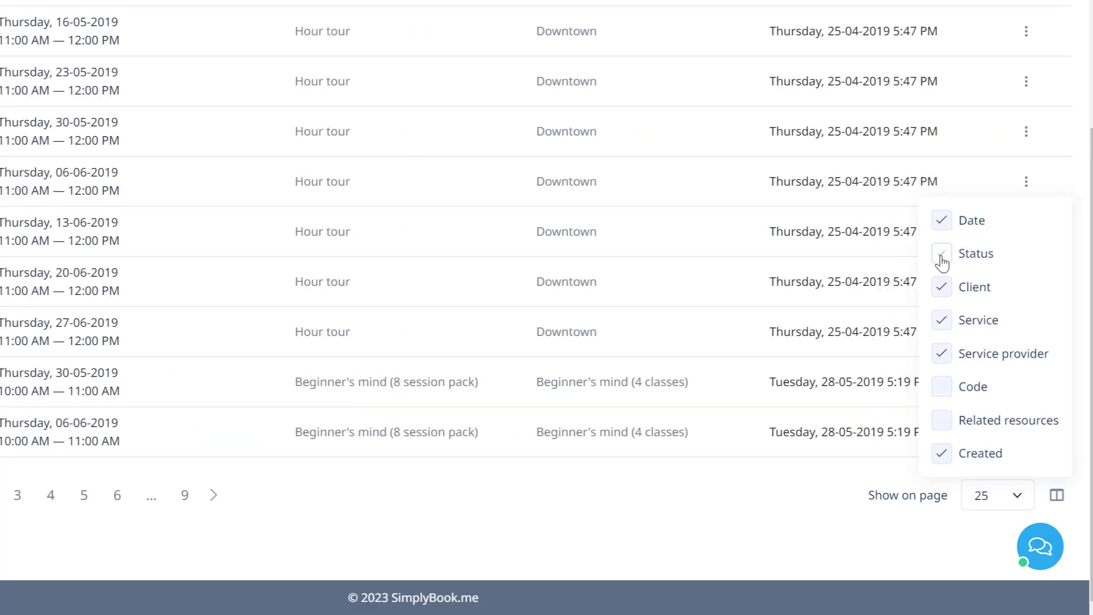
pyautogui.scroll(5, 945, 317)
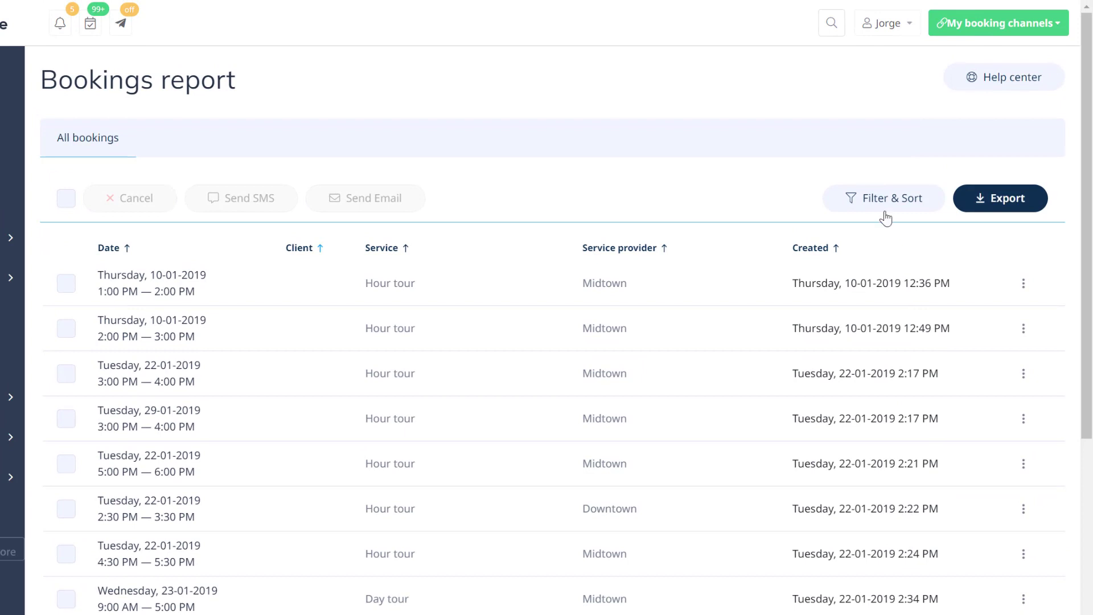
# Step: Apply a Beginner's mind (single session) service filter, then remove that filter
pyautogui.click(885, 205)
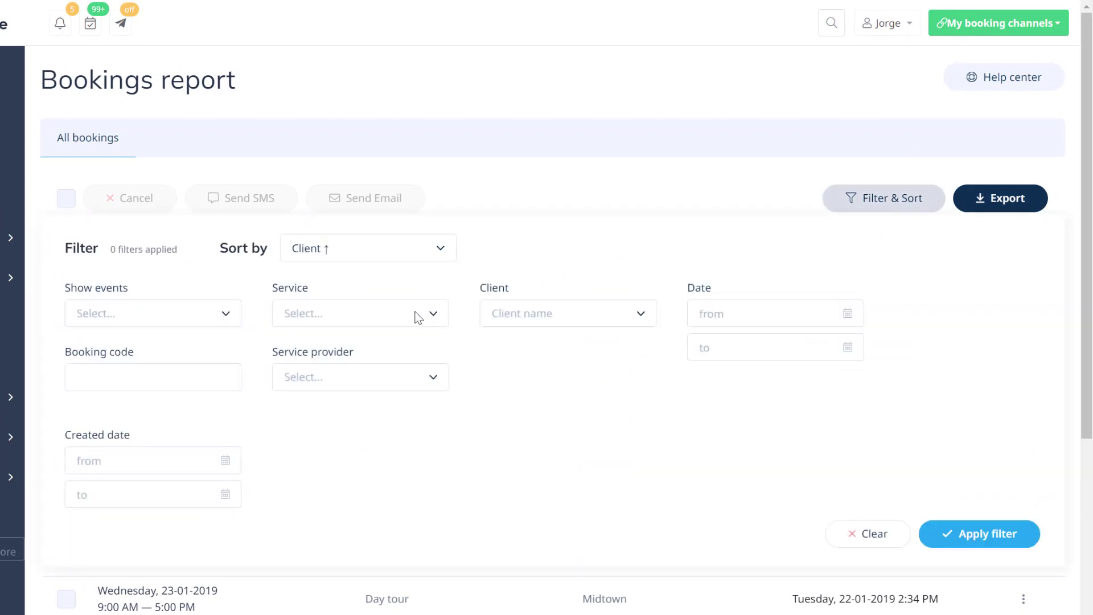
pyautogui.click(418, 317)
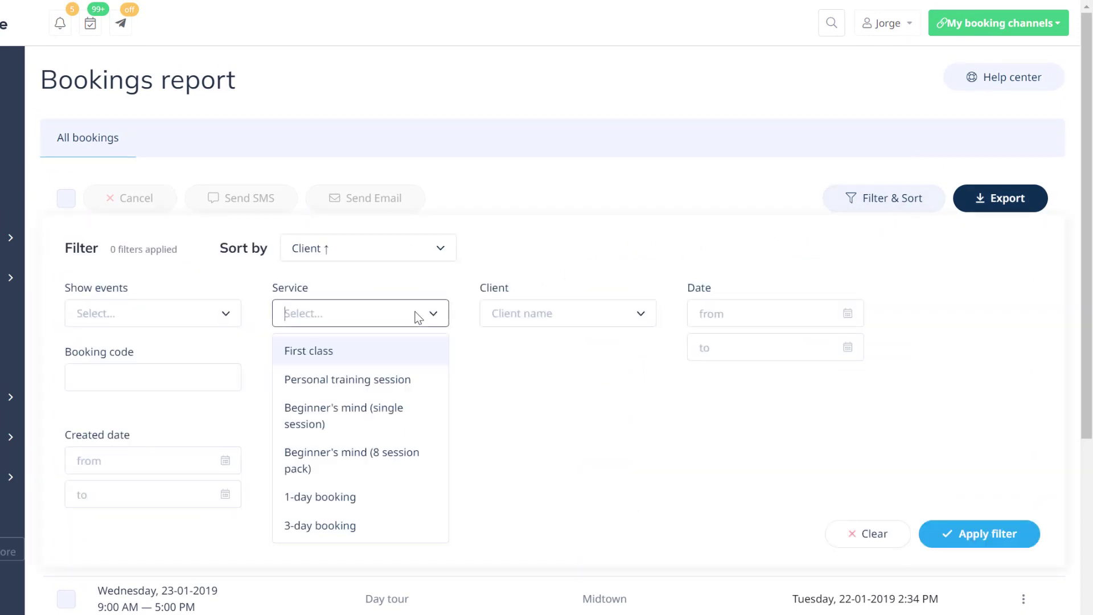
pyautogui.click(377, 414)
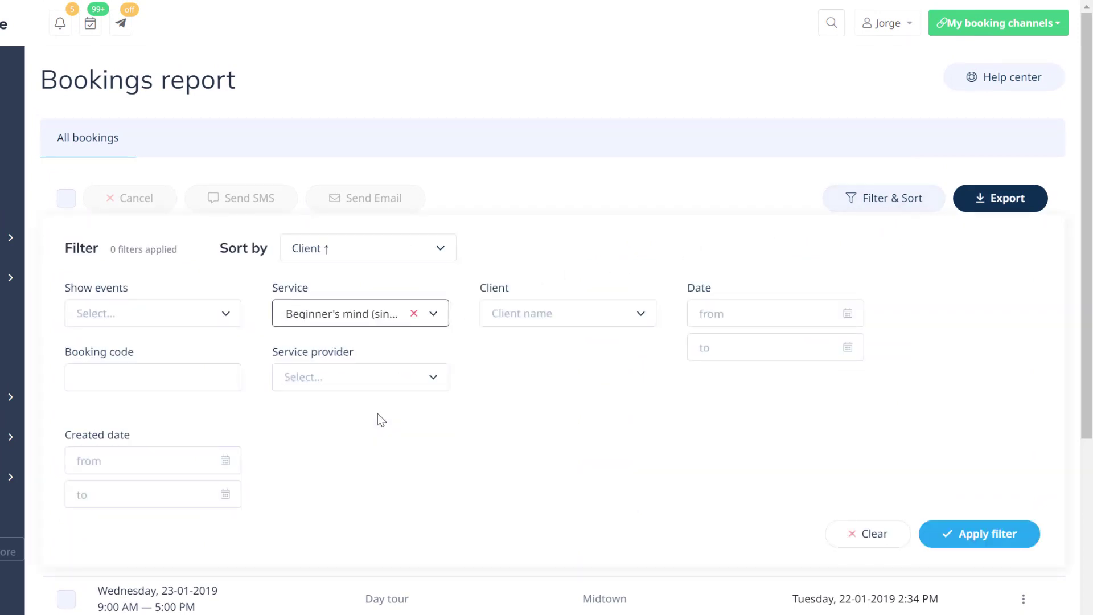
pyautogui.click(947, 543)
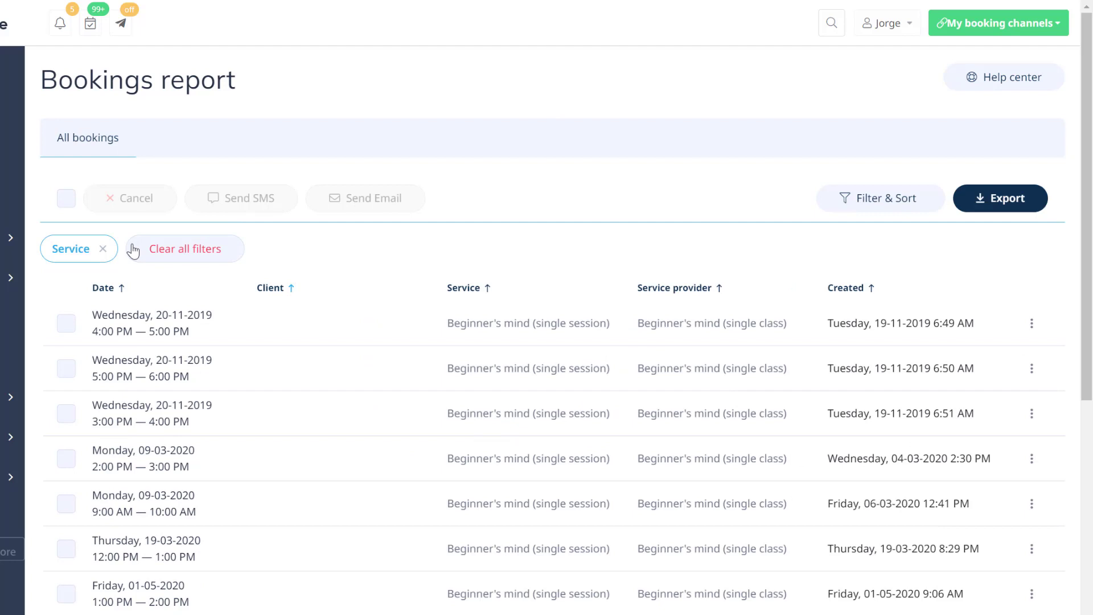
pyautogui.click(100, 249)
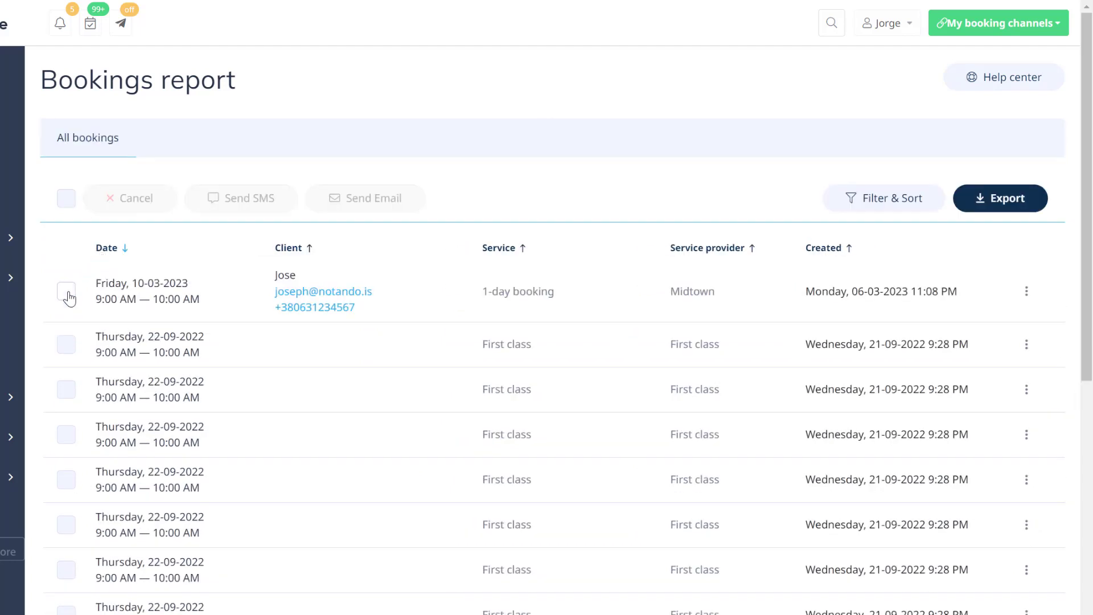
# Step: Select all bookings via the select-all checkbox, then close the message form unsent
pyautogui.click(66, 291)
pyautogui.click(67, 345)
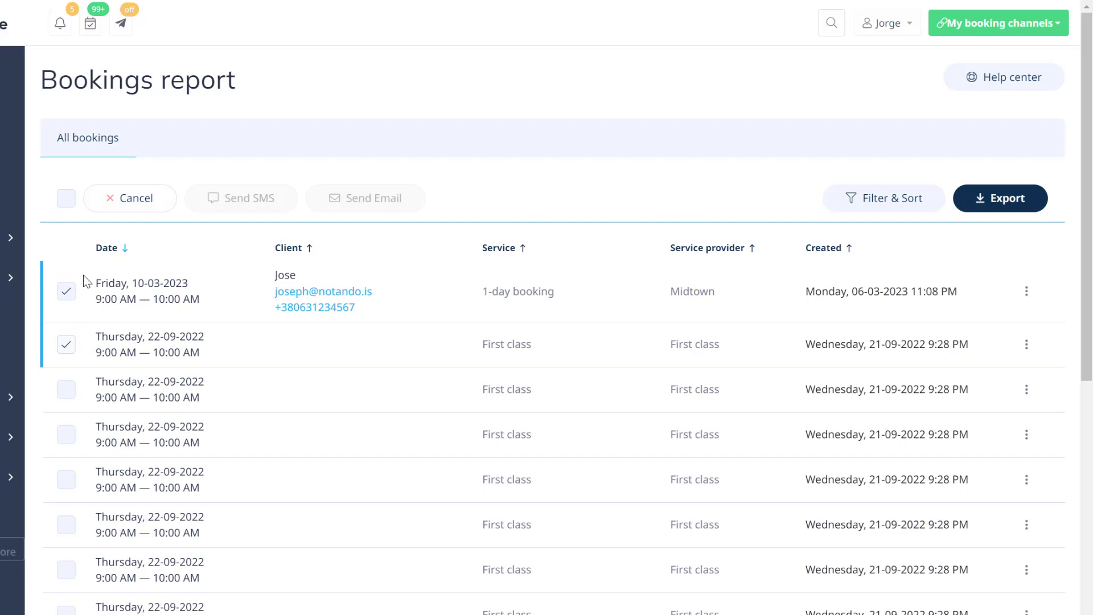
pyautogui.click(67, 199)
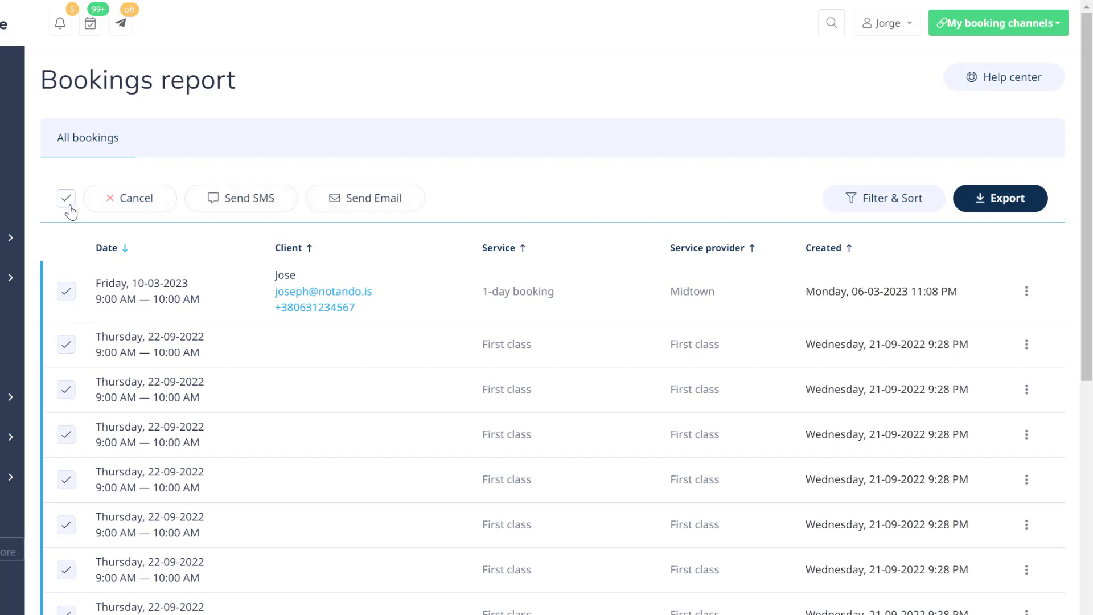
pyautogui.click(363, 205)
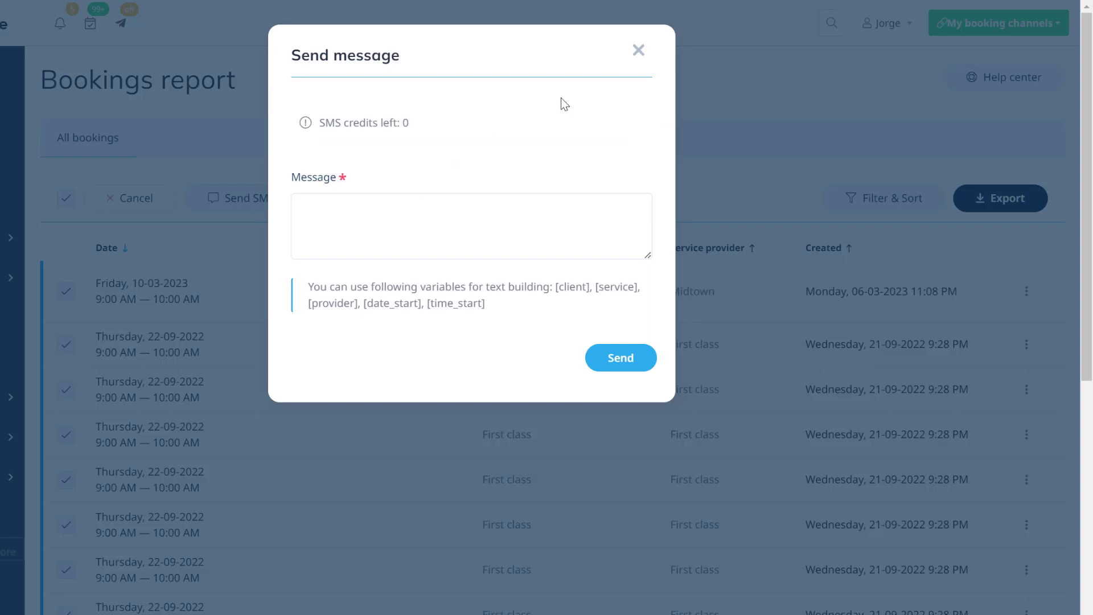
pyautogui.click(638, 51)
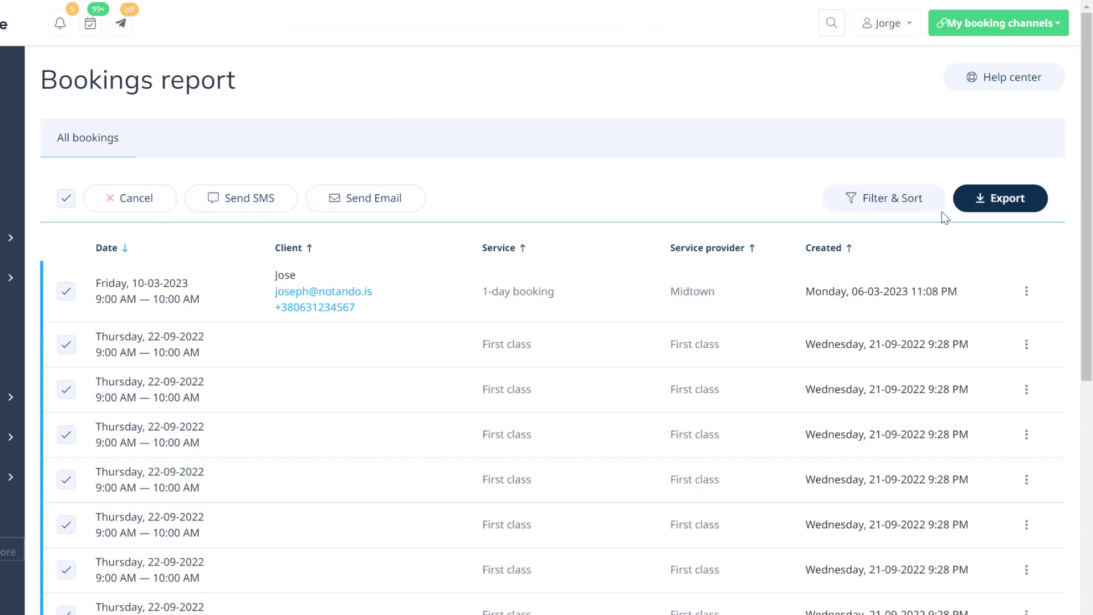
# Step: Export the bookings with the Date field included, then deselect all bookings
pyautogui.click(983, 203)
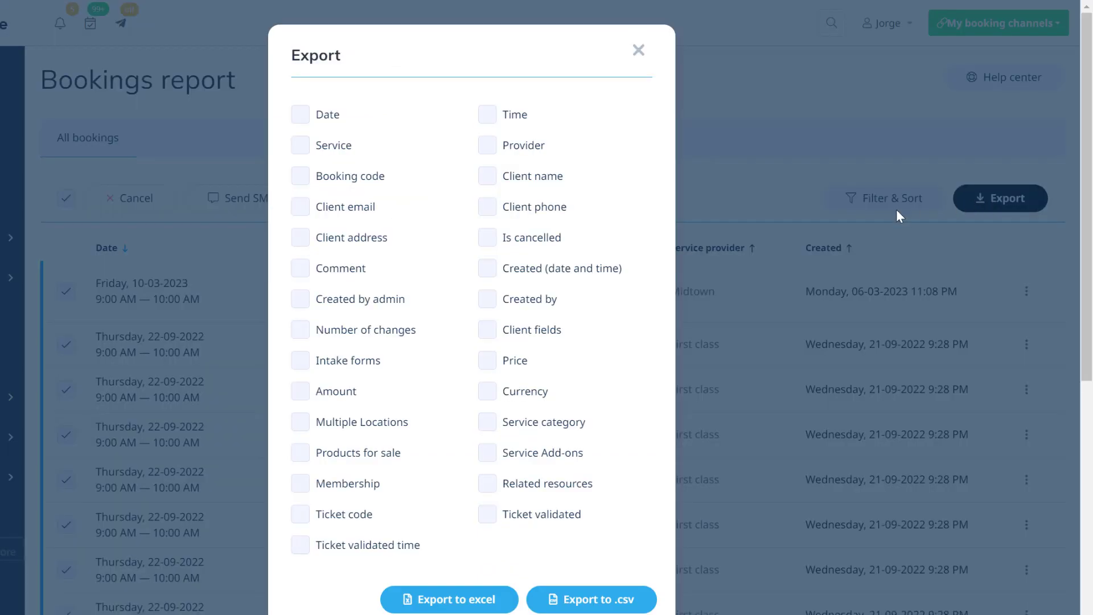
pyautogui.click(307, 127)
pyautogui.click(442, 599)
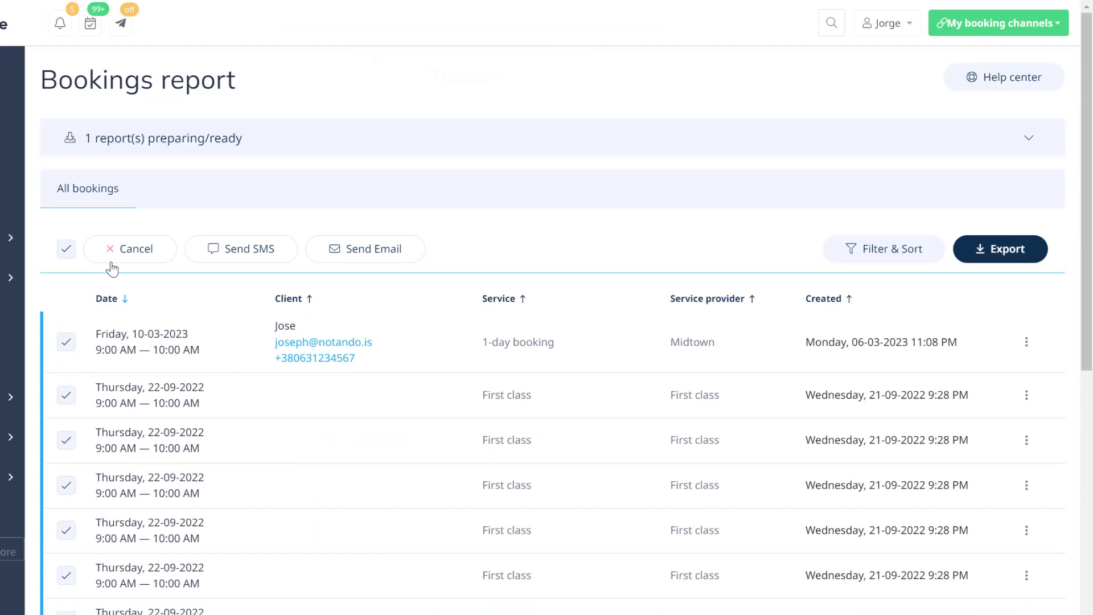
pyautogui.click(66, 249)
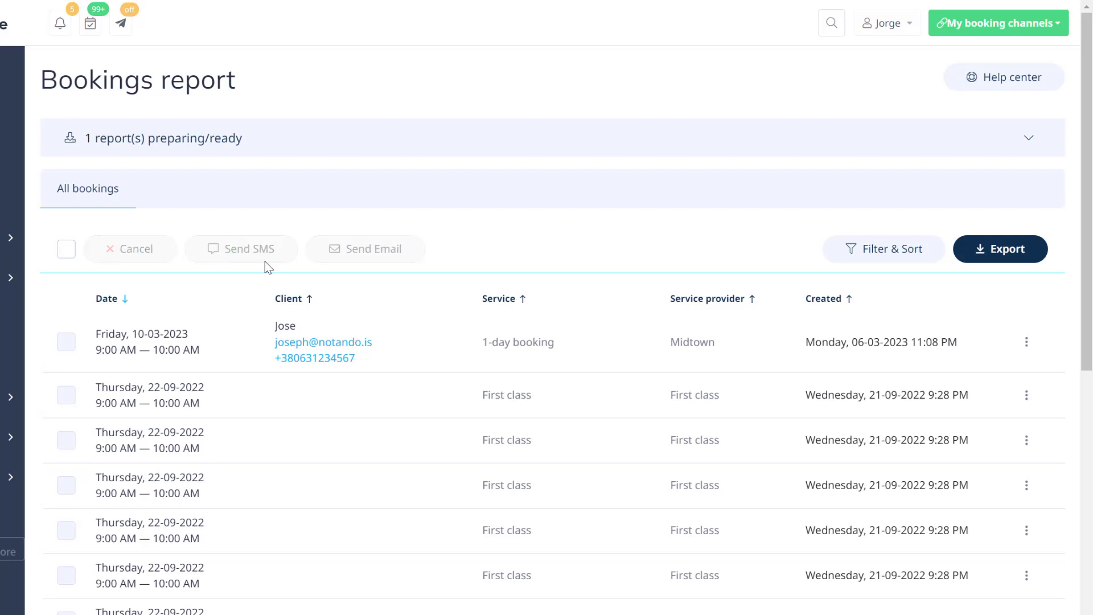
# Step: Filter the bookings to a single client and export that list to .csv
pyautogui.click(870, 251)
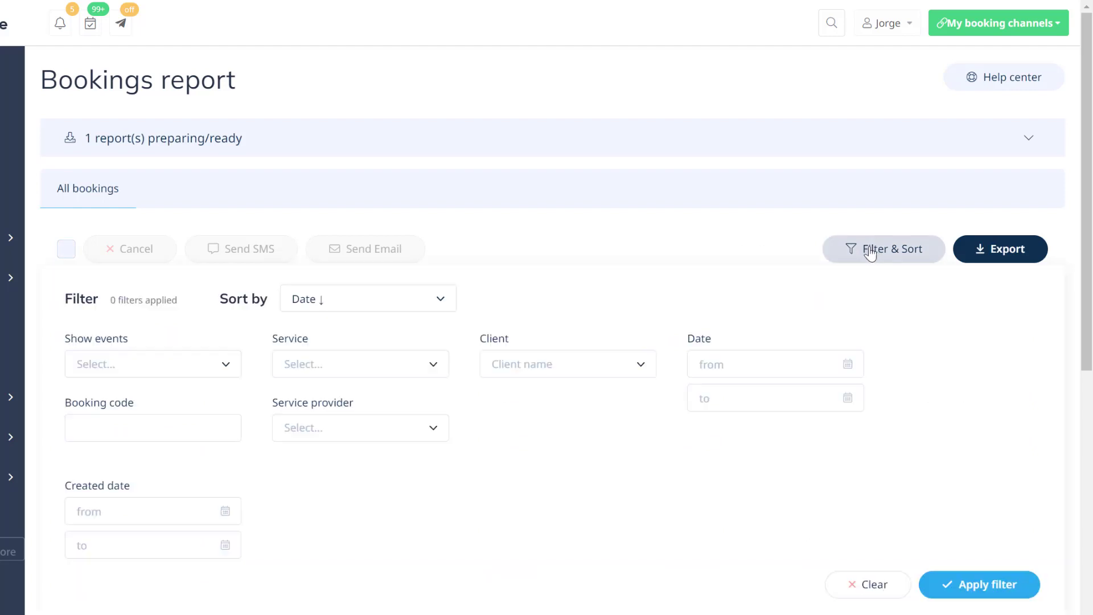
pyautogui.click(611, 368)
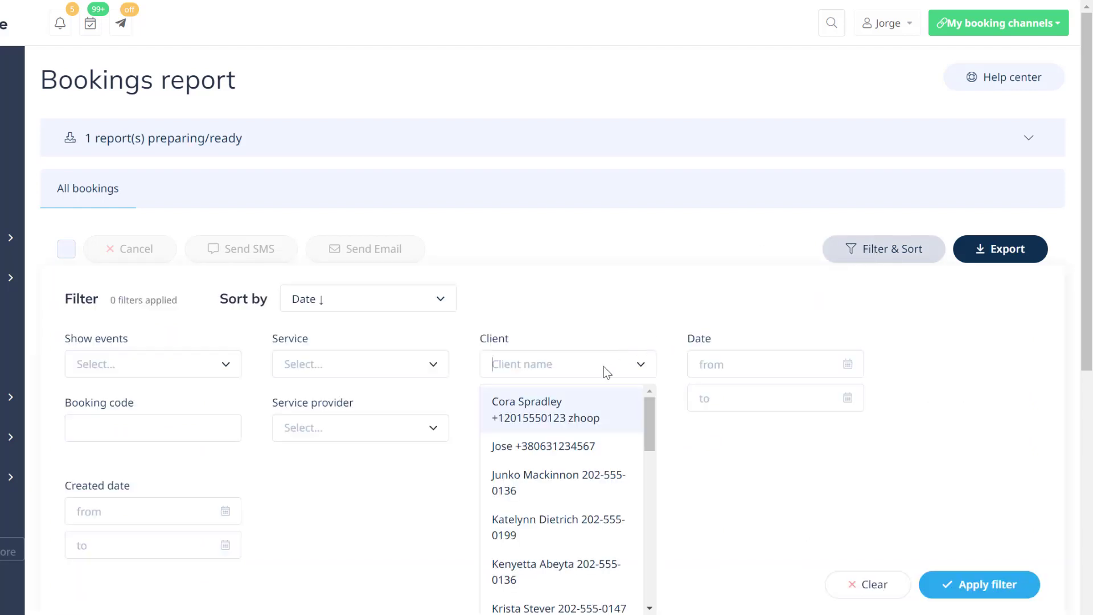
pyautogui.click(578, 447)
pyautogui.click(975, 584)
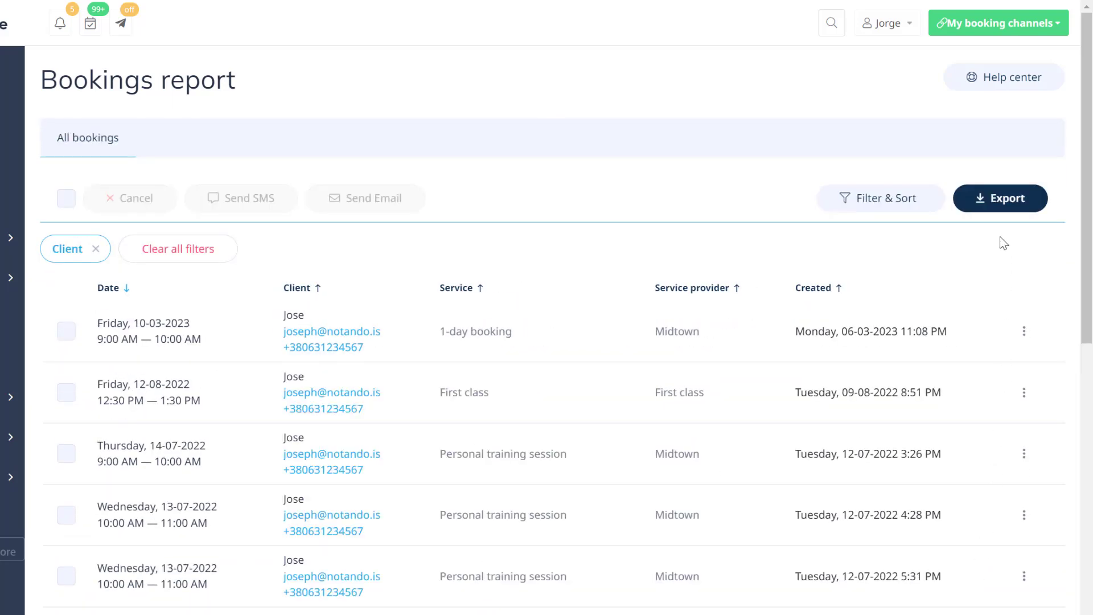
pyautogui.click(1000, 199)
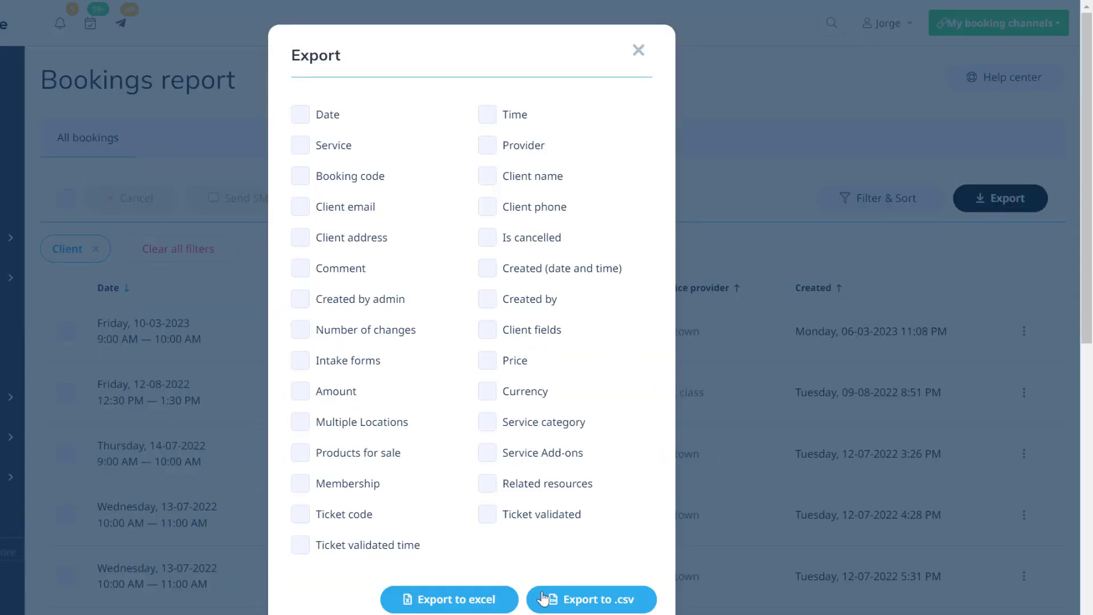
pyautogui.click(479, 606)
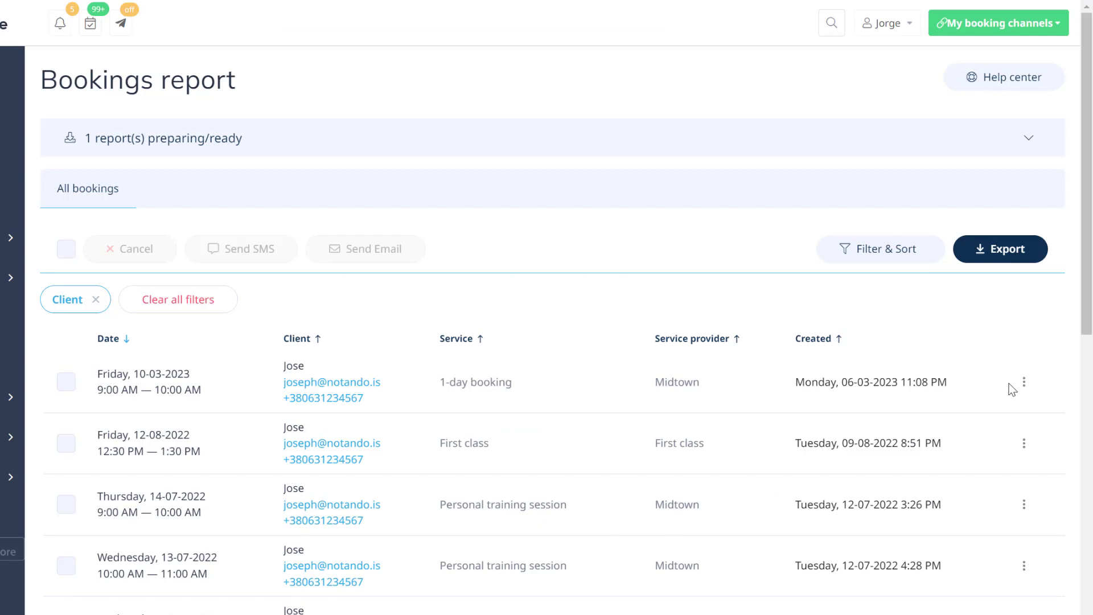
# Step: Open the three-dot action menu on the first booking row
pyautogui.click(1024, 382)
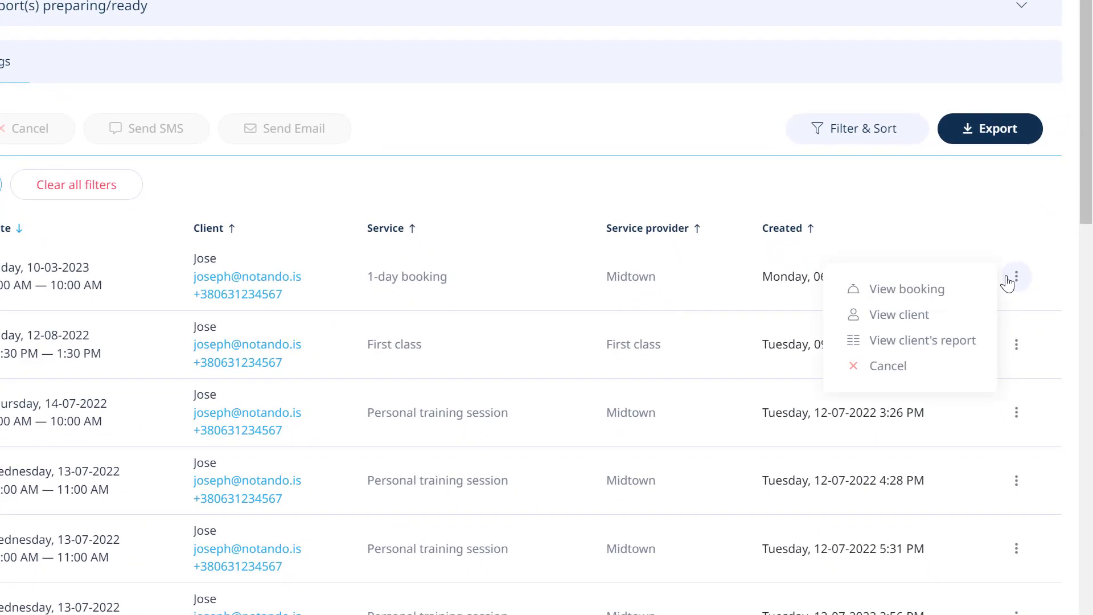